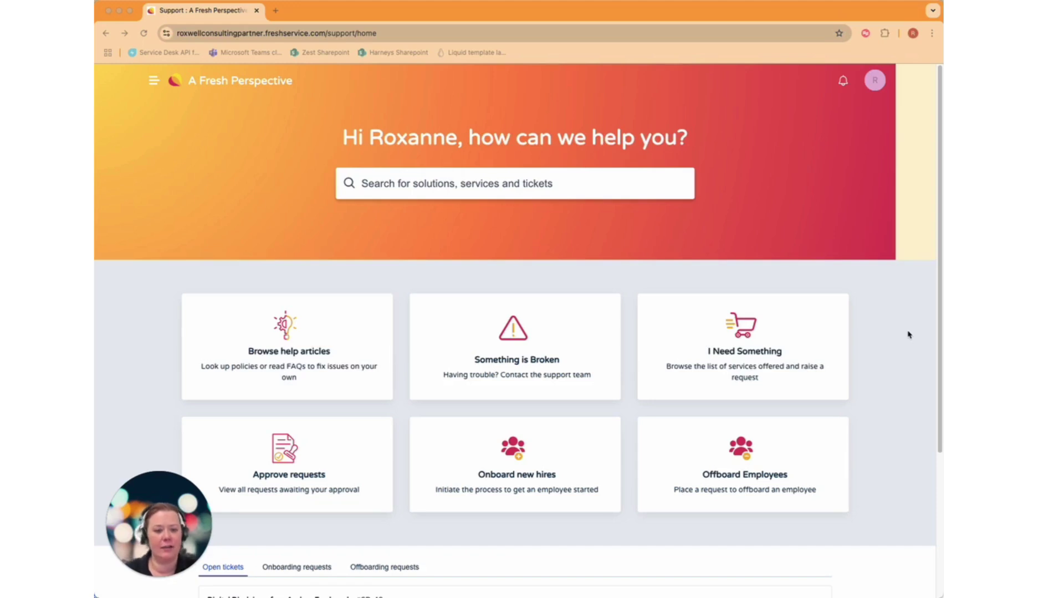
Open the 'Something is Broken' Report an Issue form and focus the 3rd Party Reference field.
click(543, 361)
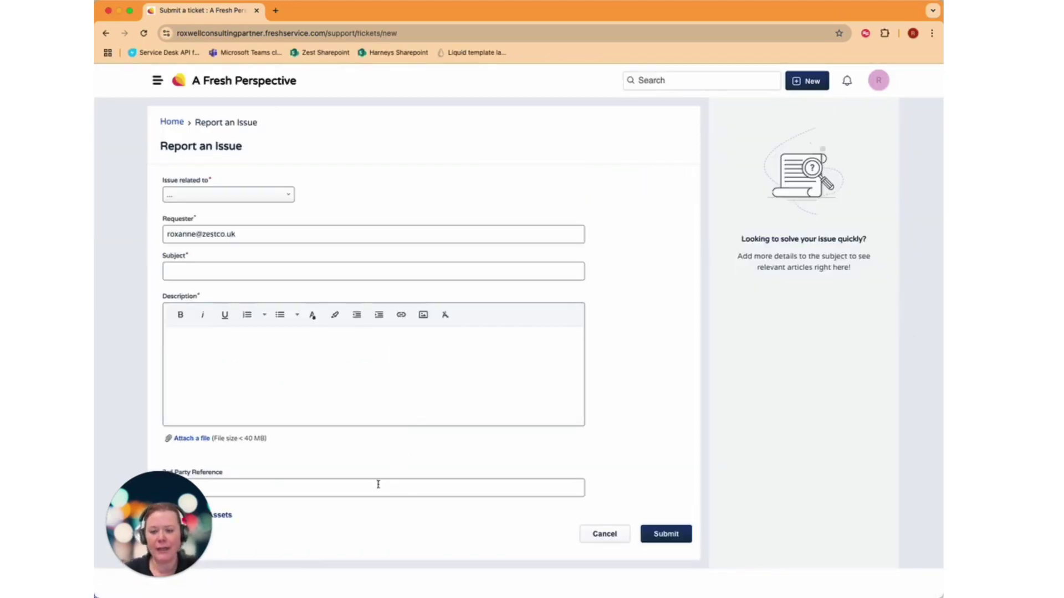
drag(160, 532, 896, 503)
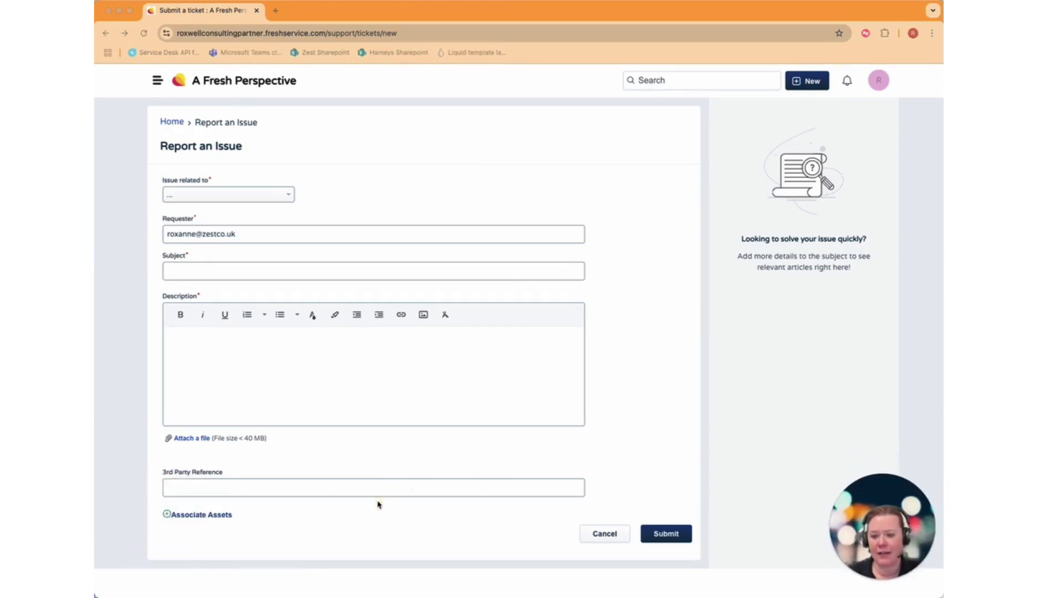
click(349, 487)
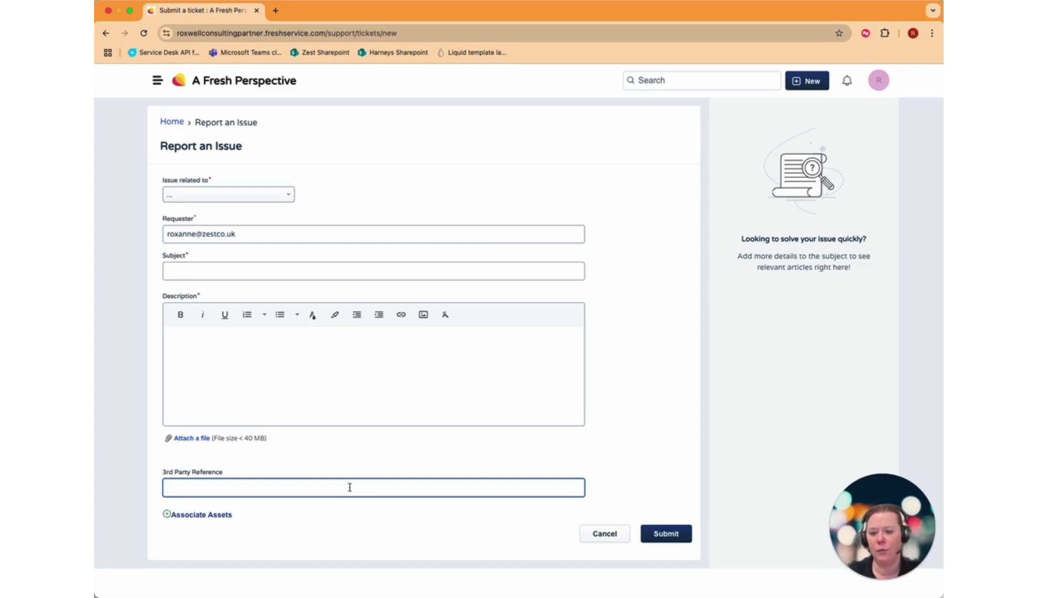
Set the issue category to IT and enter the subject 'I'm having an issue with my jabra'.
click(233, 195)
click(223, 236)
click(221, 271)
text(I'm having ann)
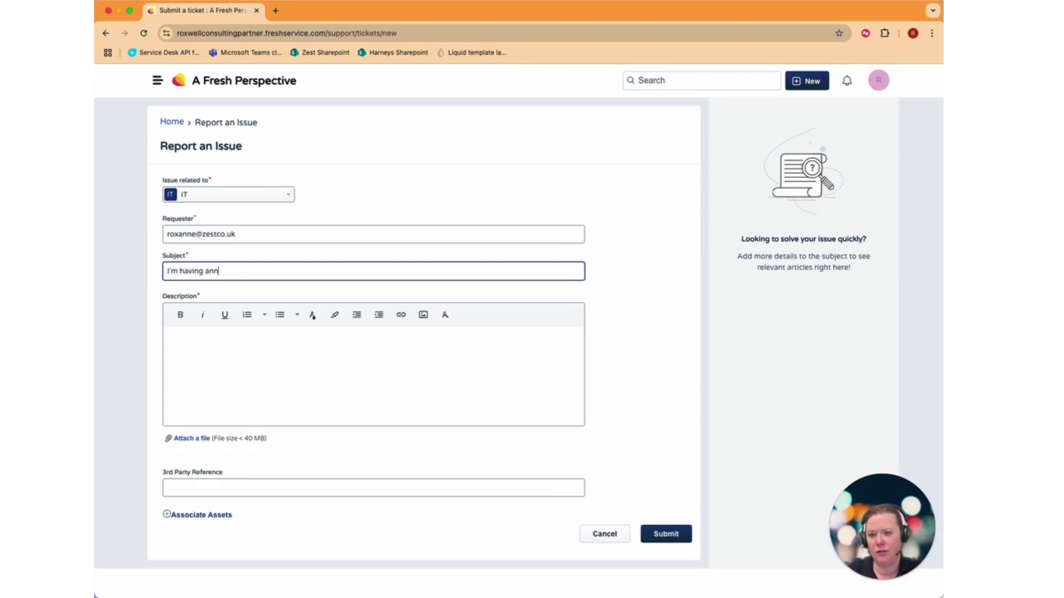
key(BackSpace)
text(issu)
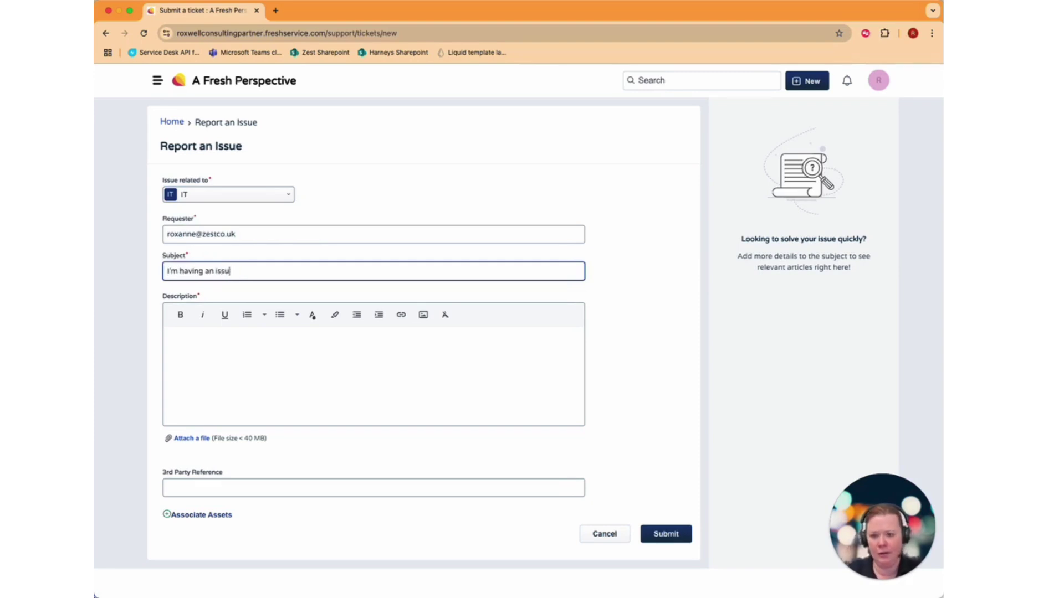
text(e with my jabra)
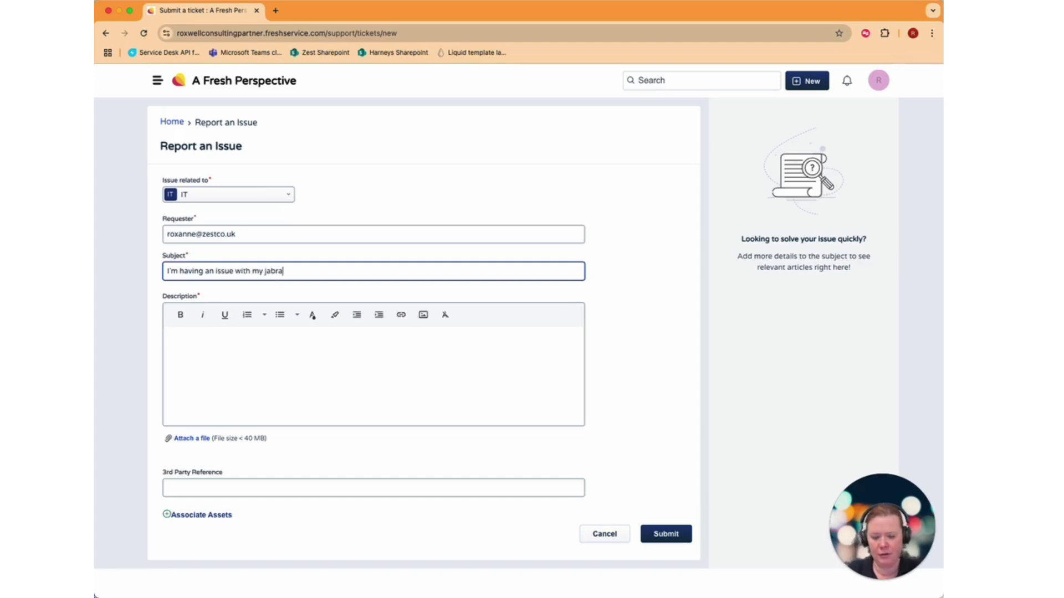
Enter the description 'jabra doesn't unmute' and the 3rd Party Reference 1254.
key(Tab)
text(jab)
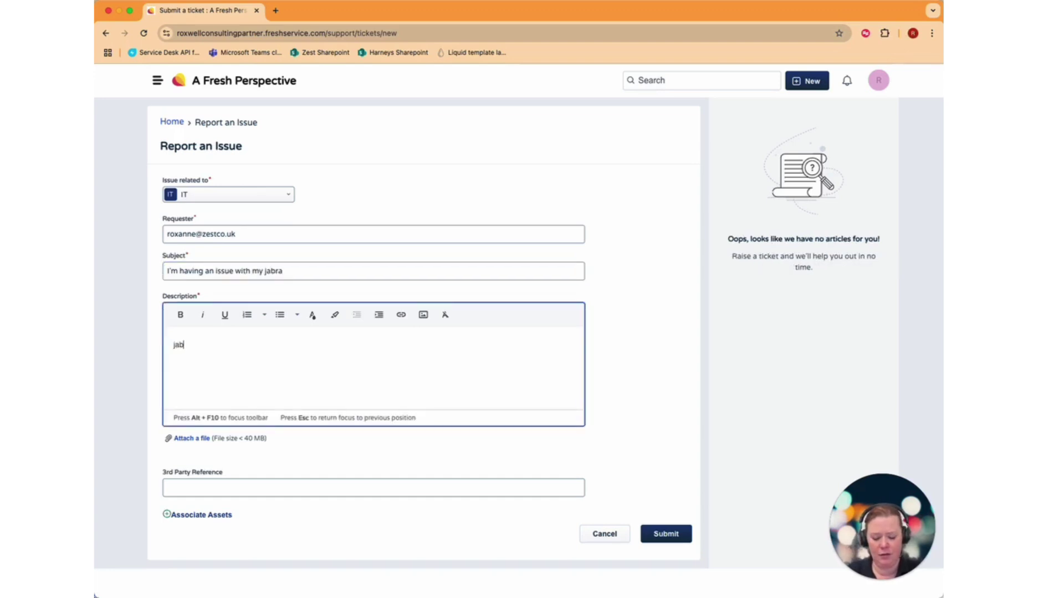
text(ra doesn't unmute)
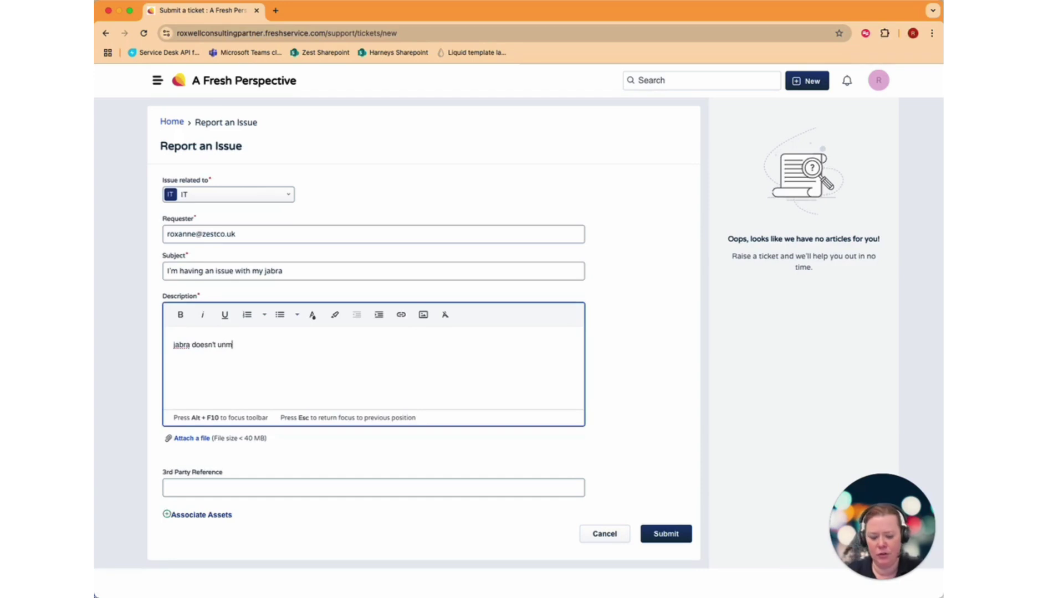
key(Tab)
key(Tab)
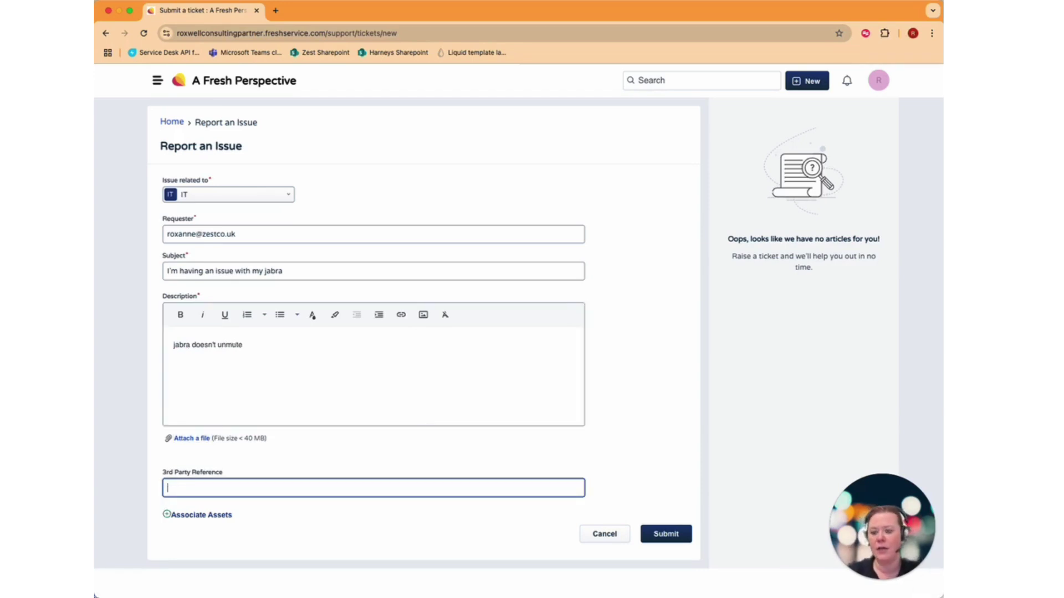
text(1254)
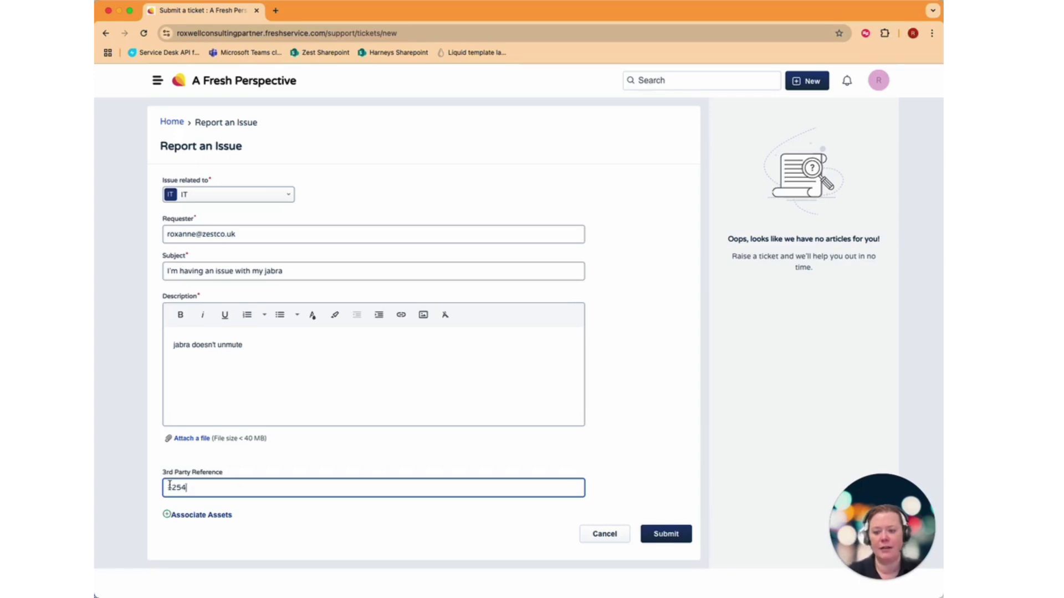
click(197, 485)
click(198, 486)
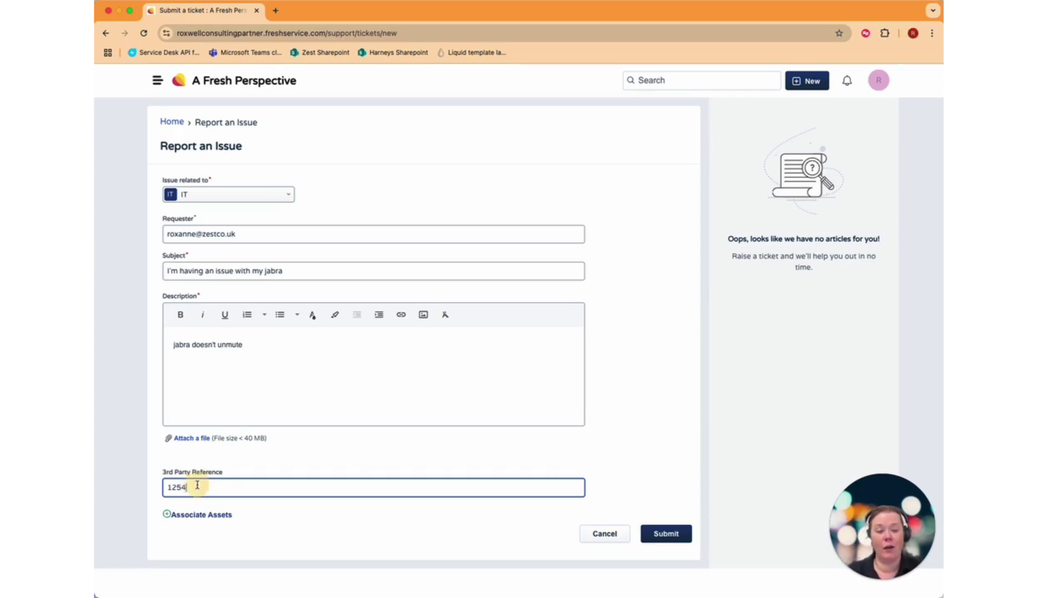
Submit the ticket, note its 'ID - 1254' subject prefix, and review the Activities log.
click(683, 536)
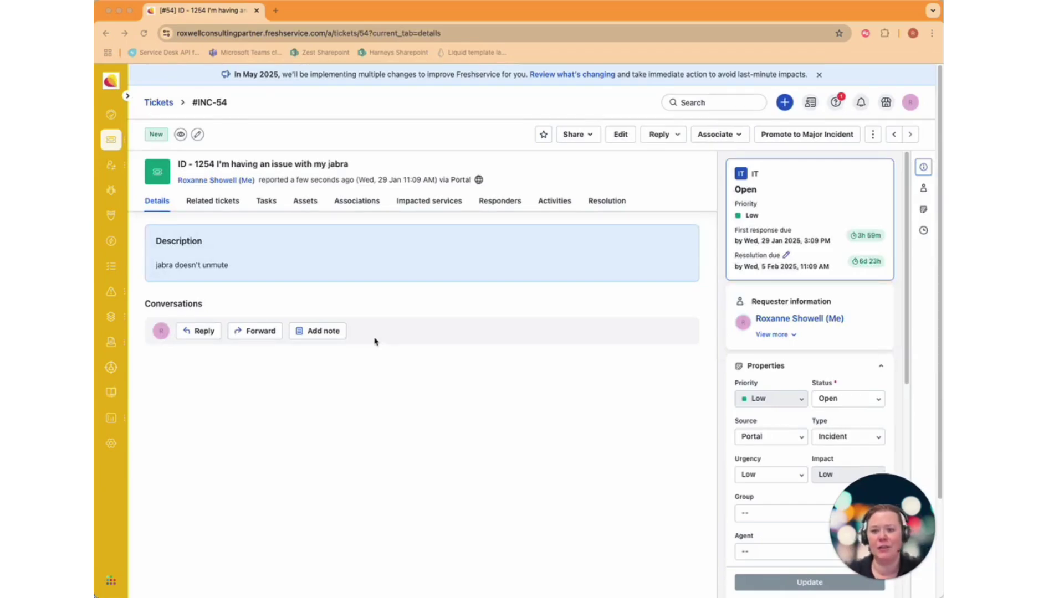
mouse_move(178, 166)
mouse_down()
mouse_move(207, 165)
mouse_move(183, 169)
mouse_up()
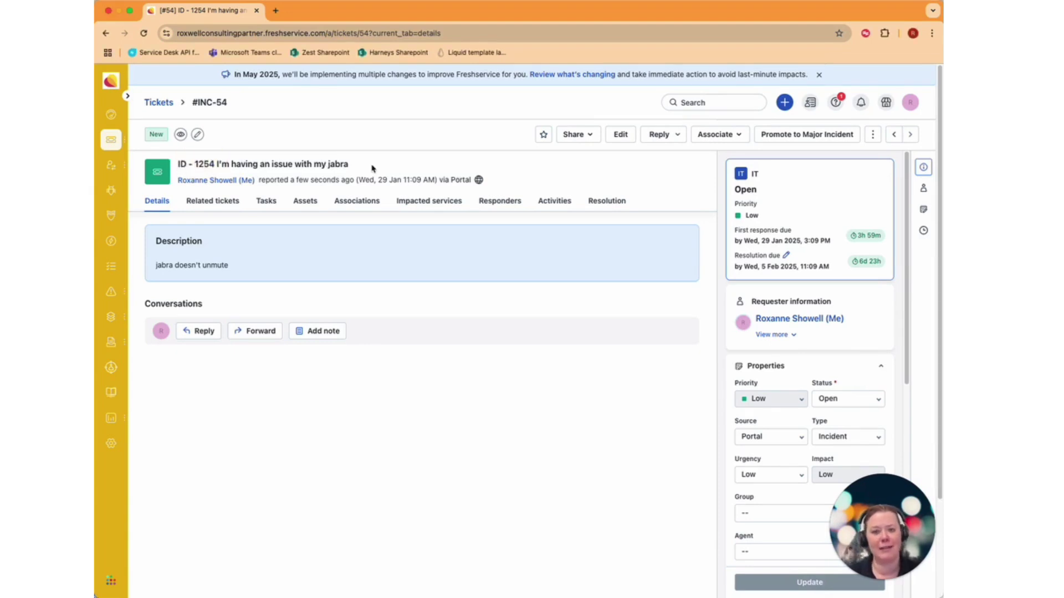
click(561, 205)
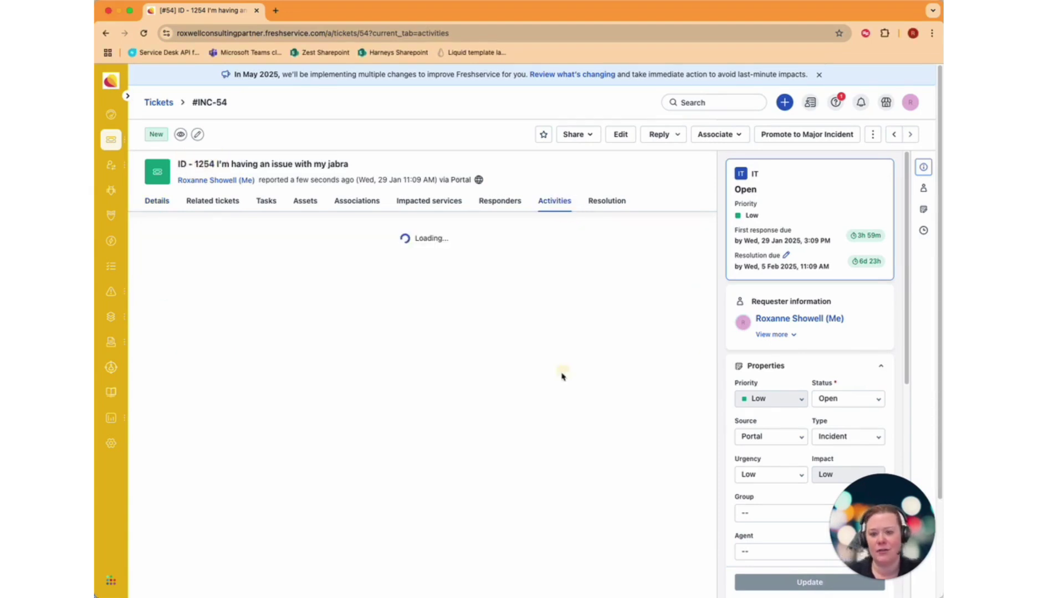
scroll(571, 428, down, 2)
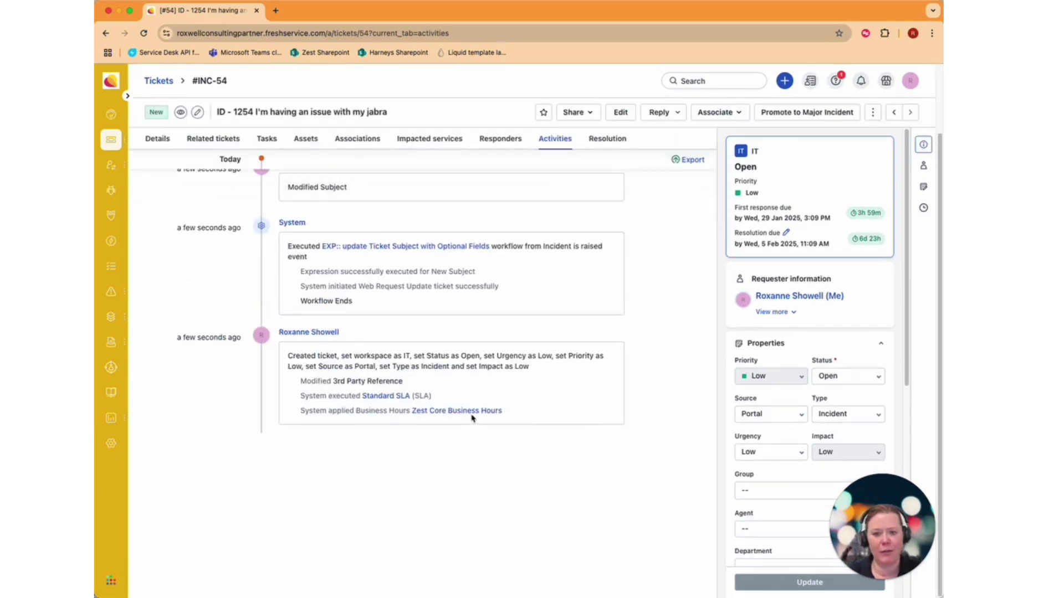
scroll(472, 417, up, 2)
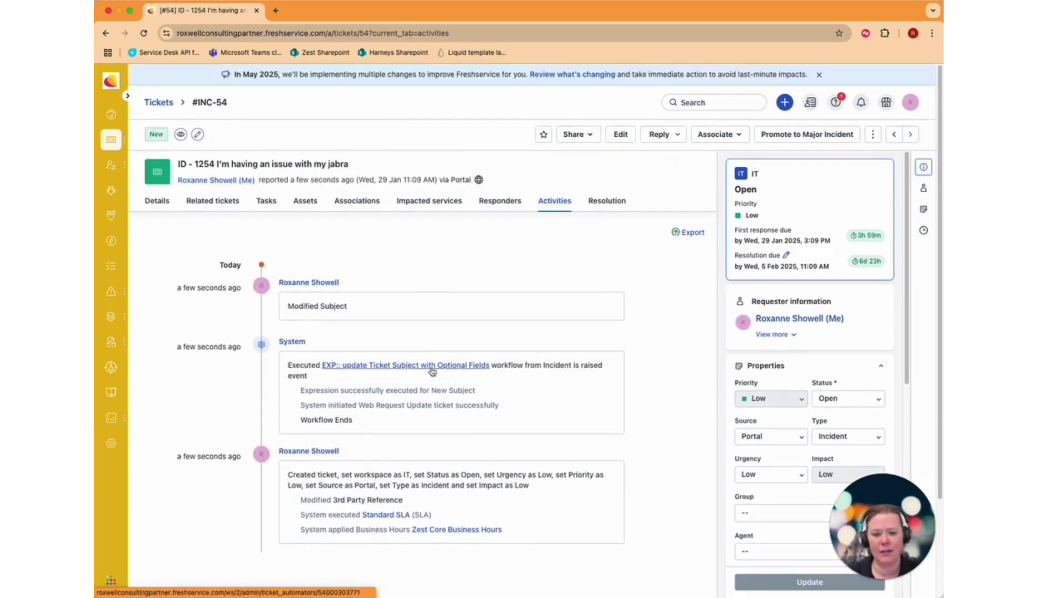
Open the EXP:: update Ticket Subject workflow; inspect its Incident is raised trigger and reference condition.
click(358, 366)
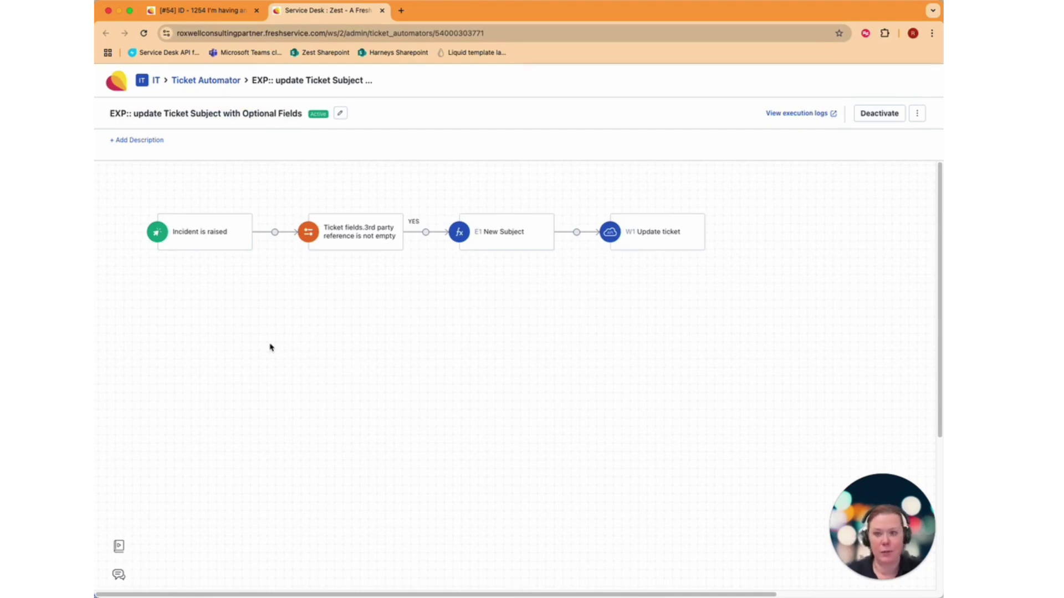
click(200, 240)
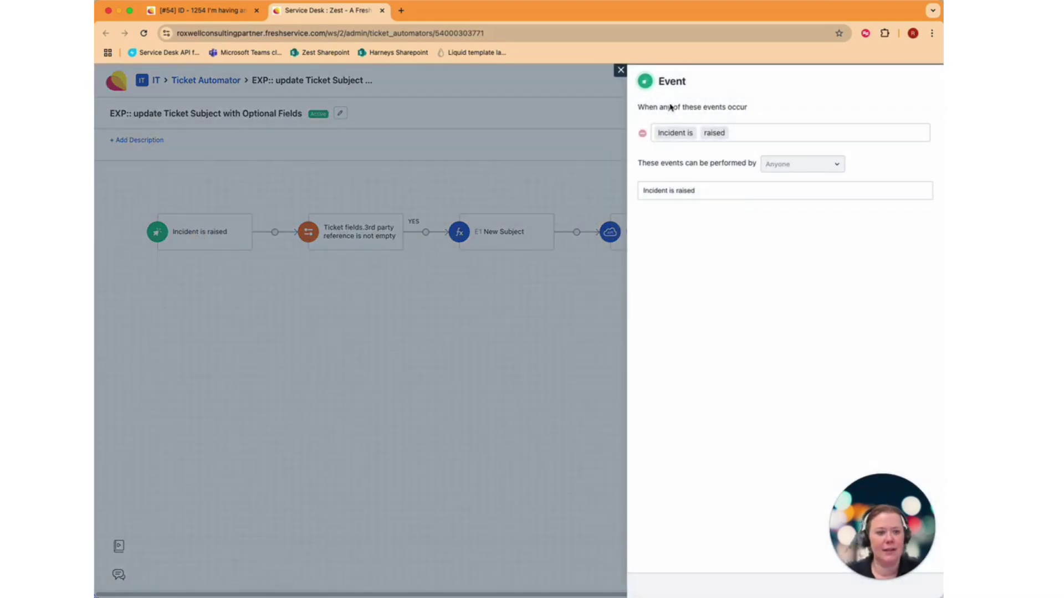
click(620, 70)
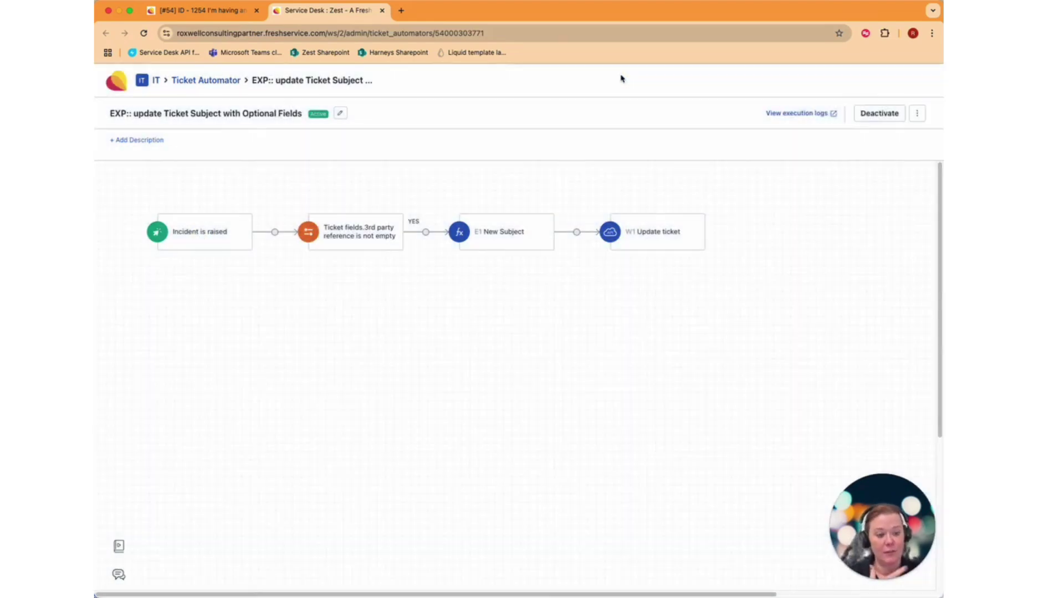
click(369, 229)
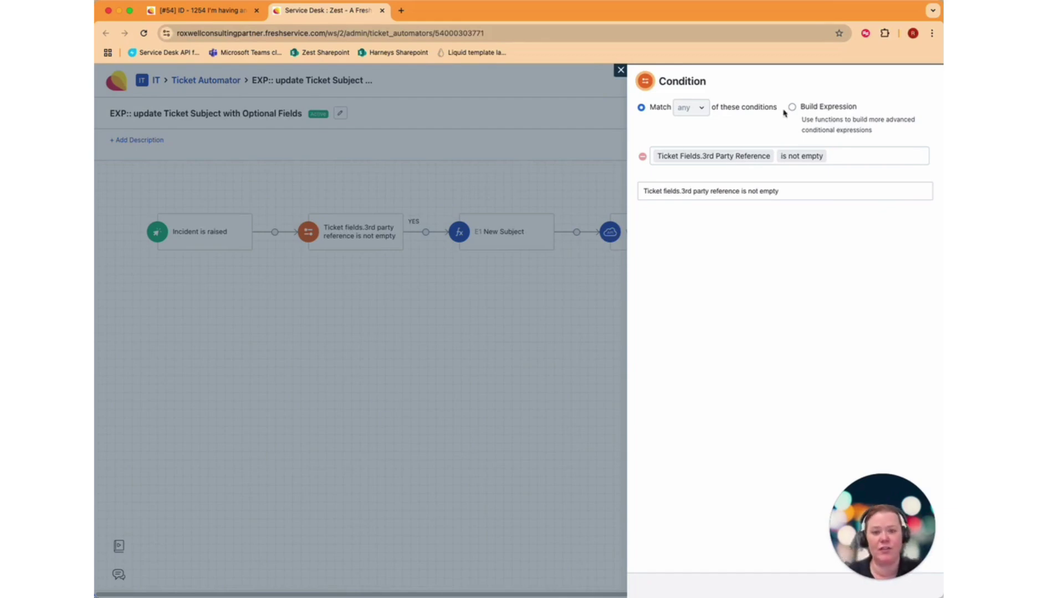
click(618, 71)
click(477, 241)
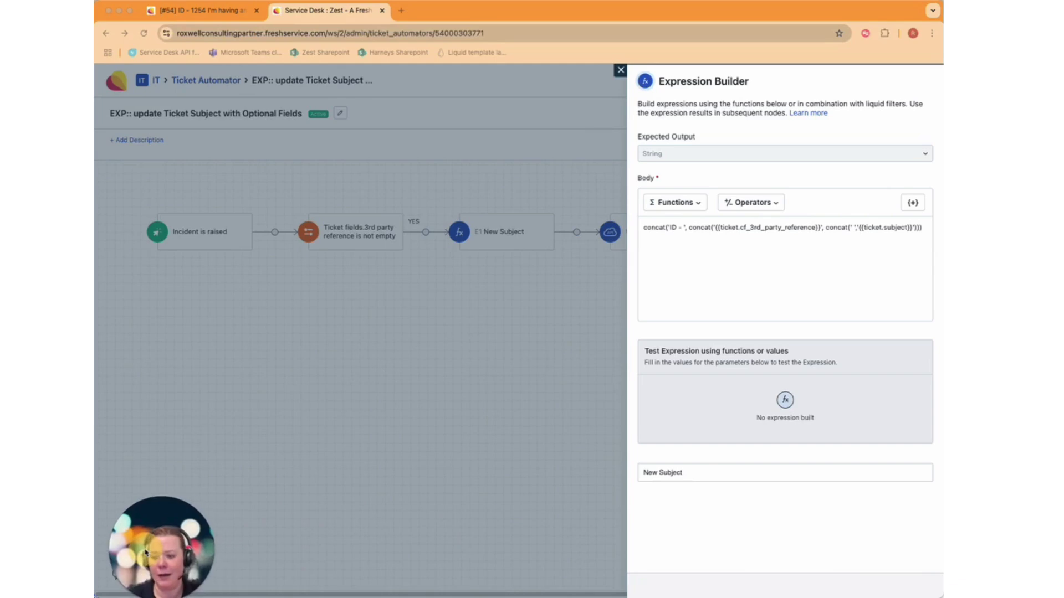
Review the Update ticket web request's settings and JSON body.
click(620, 70)
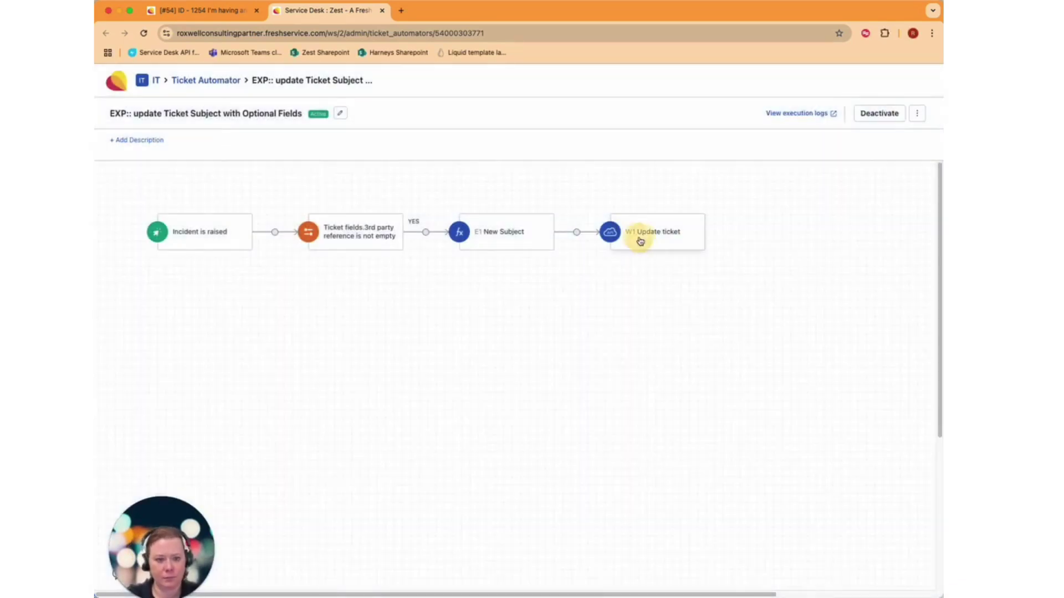
click(640, 240)
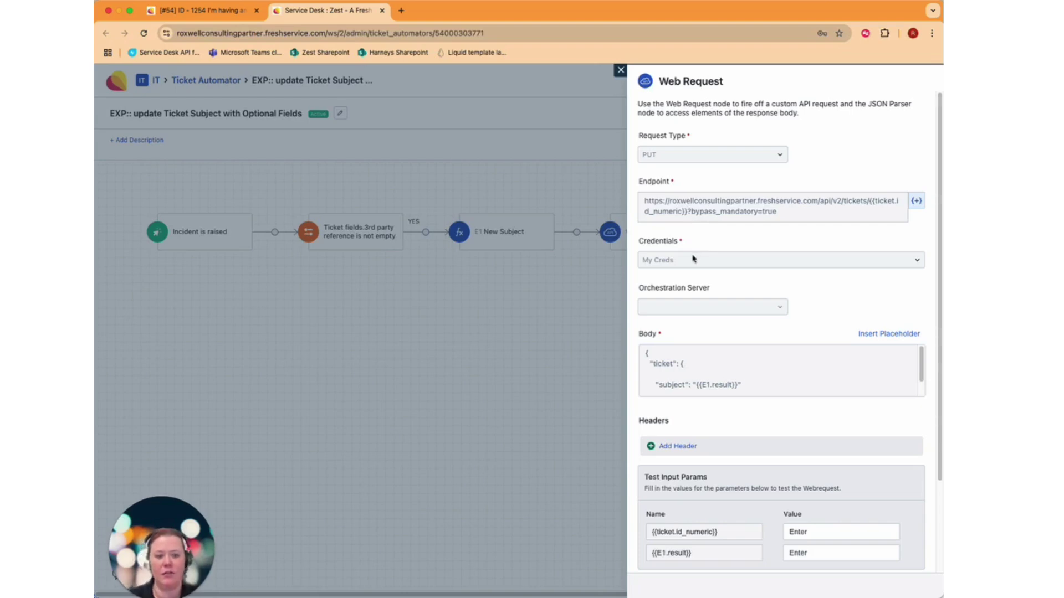
scroll(720, 398, down, 2)
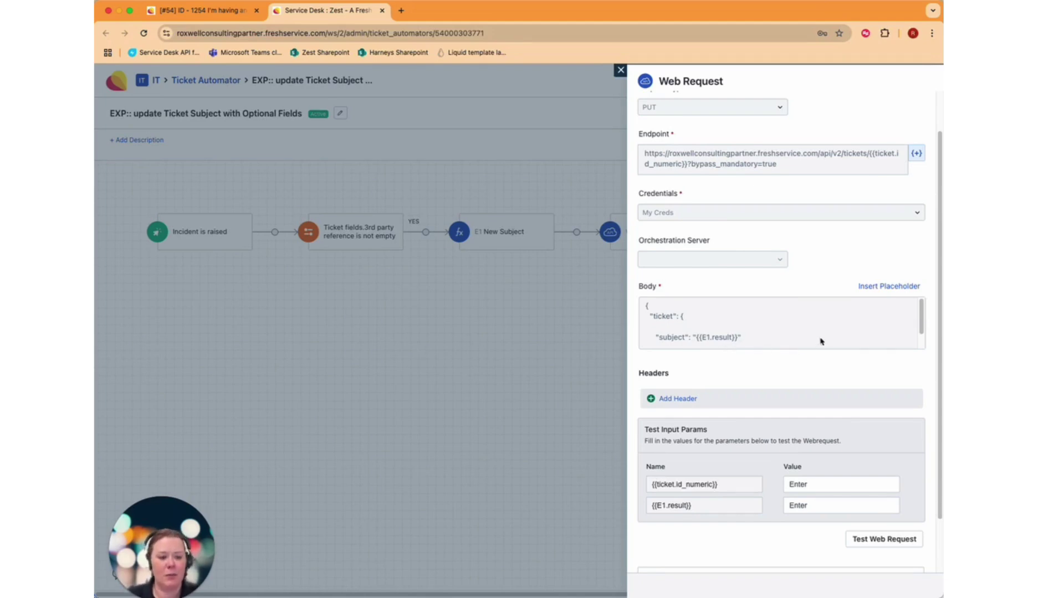
scroll(819, 338, down, 1)
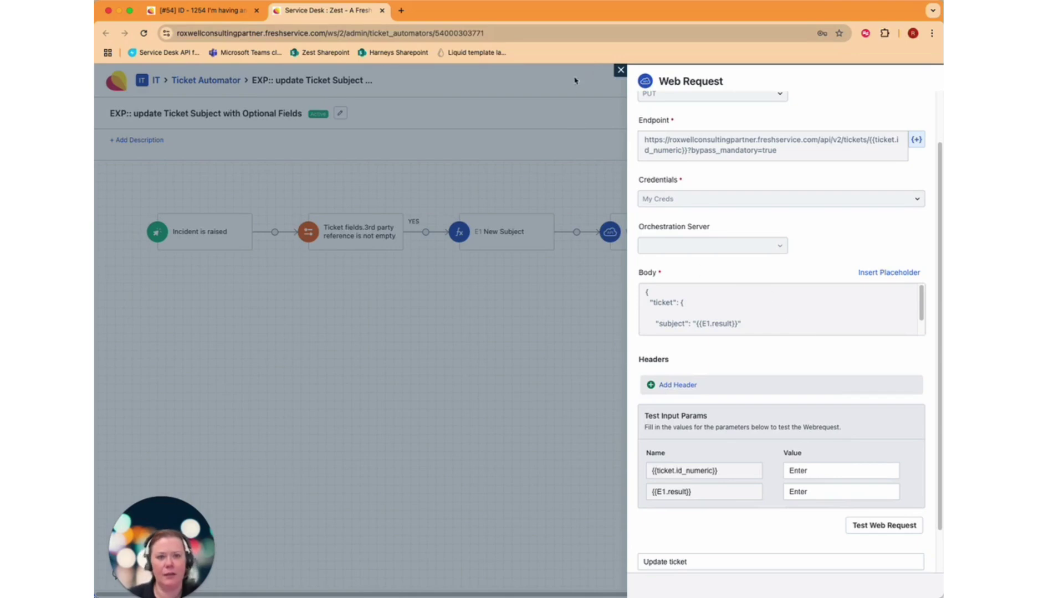
click(620, 71)
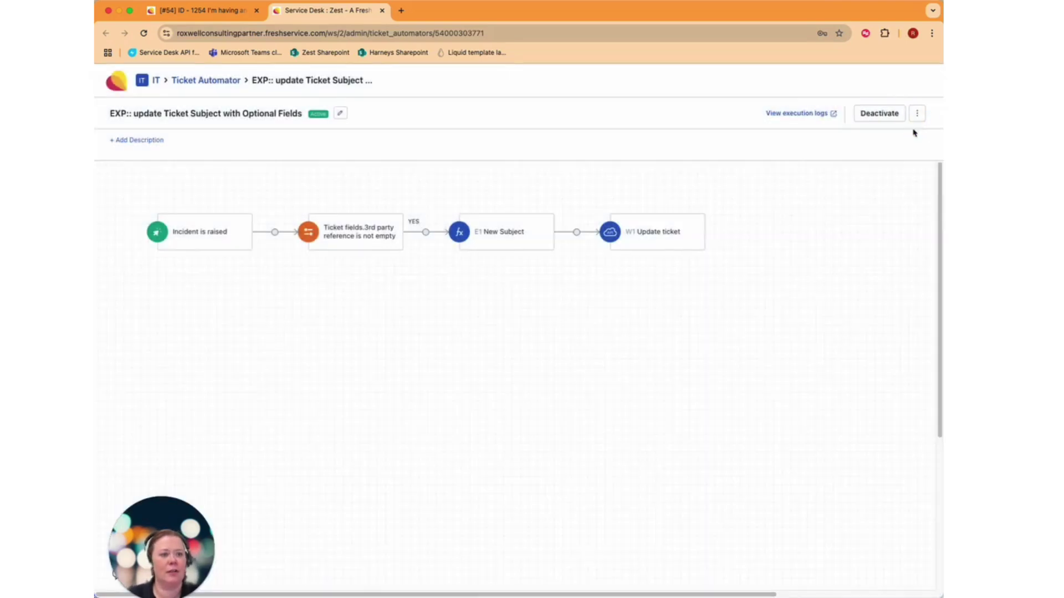
Put the automator into edit mode and open the W1 Update ticket request body.
click(917, 113)
click(904, 145)
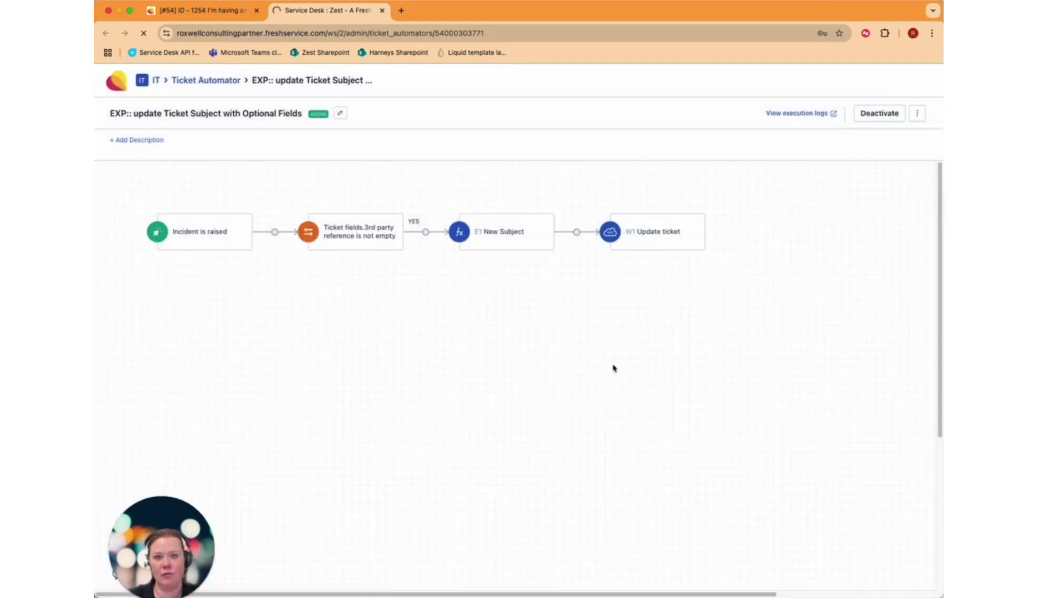
click(716, 230)
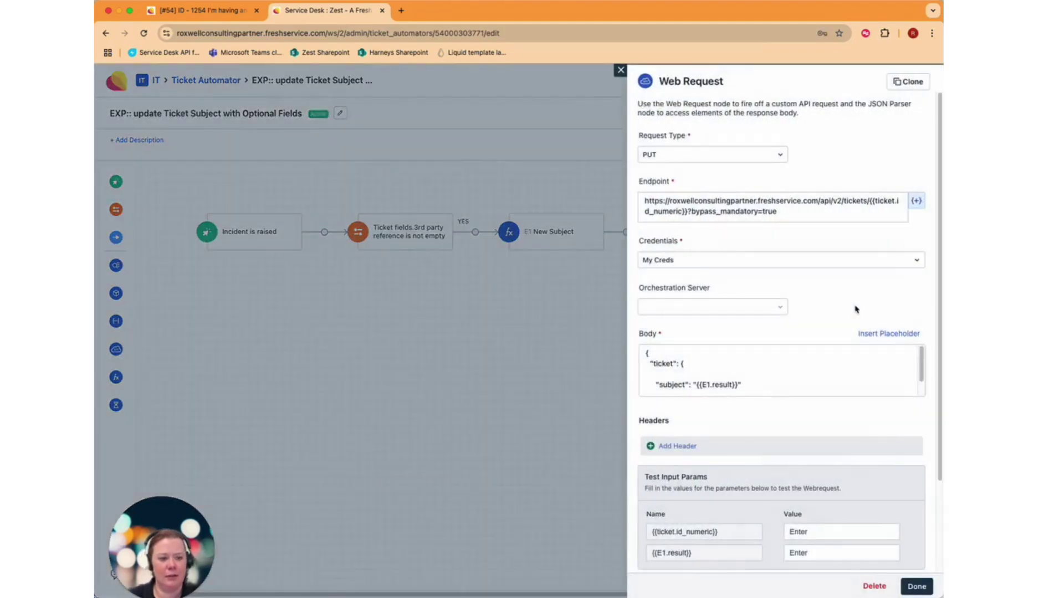
scroll(829, 351, down, 1)
click(716, 351)
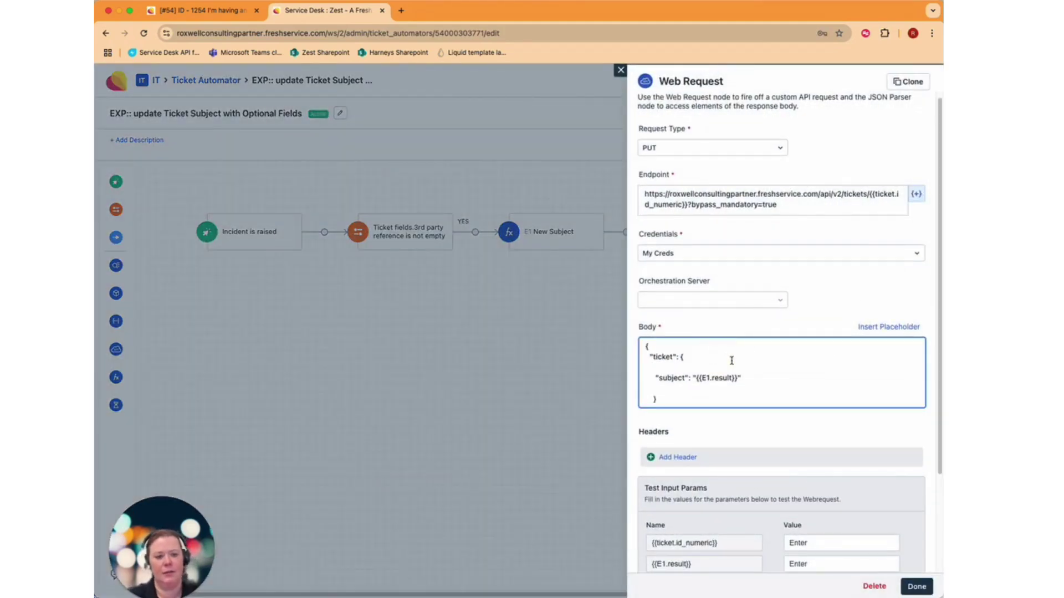
Remove the JSON body's blank lines, add the missing closing brace, and save the request.
key(BackSpace)
click(652, 378)
key(BackSpace)
scroll(717, 382, down, 1)
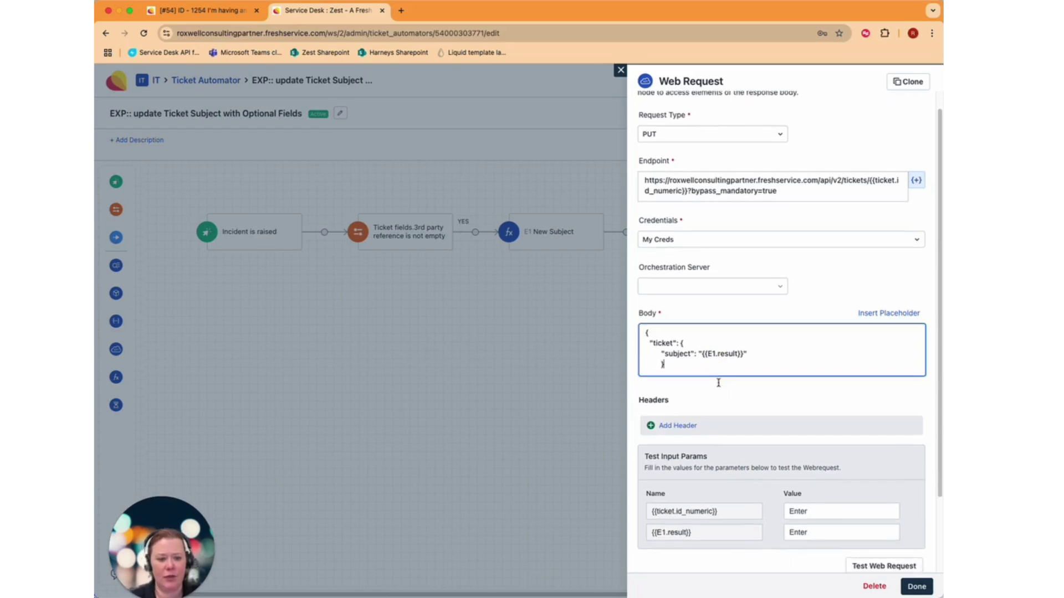
scroll(791, 358, down, 1)
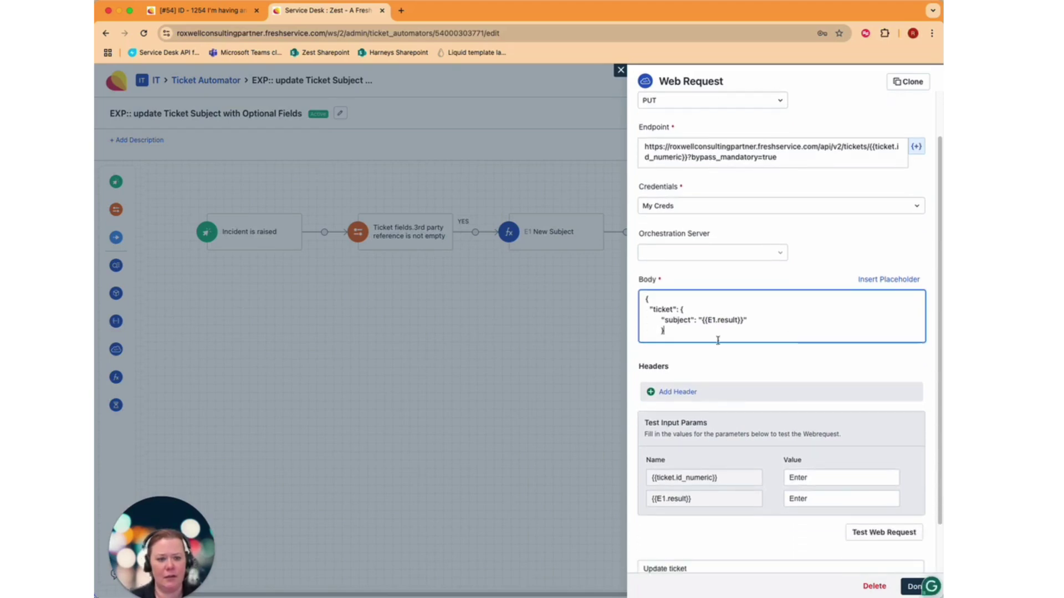
key(Return)
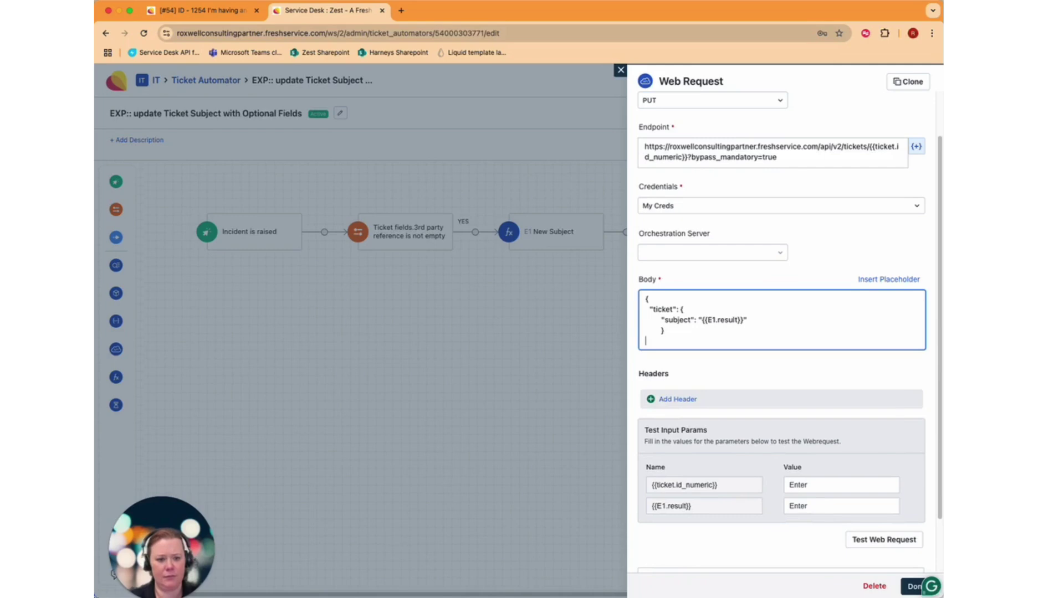
text(})
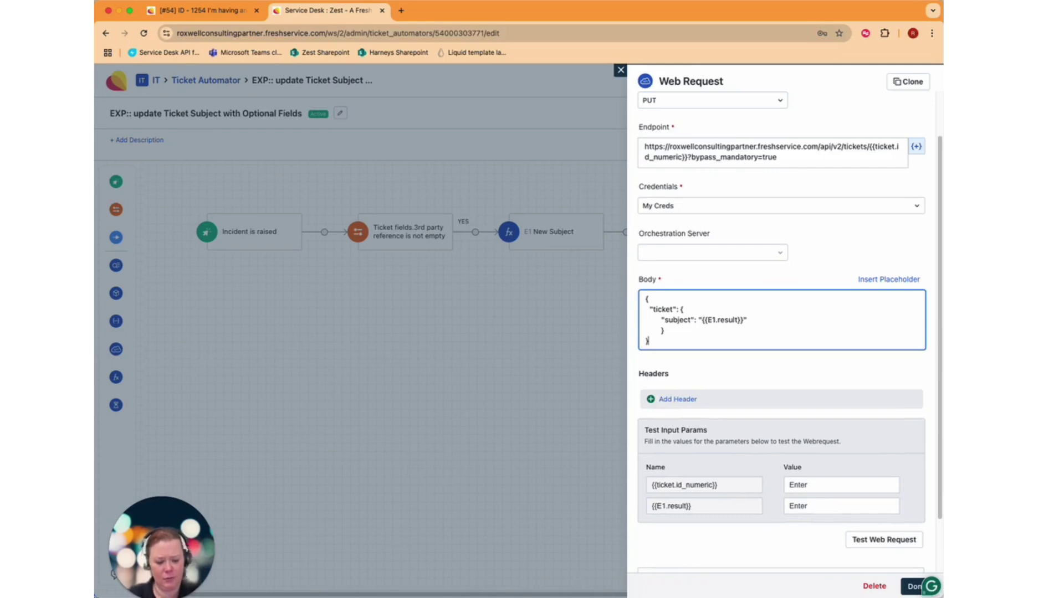
click(746, 377)
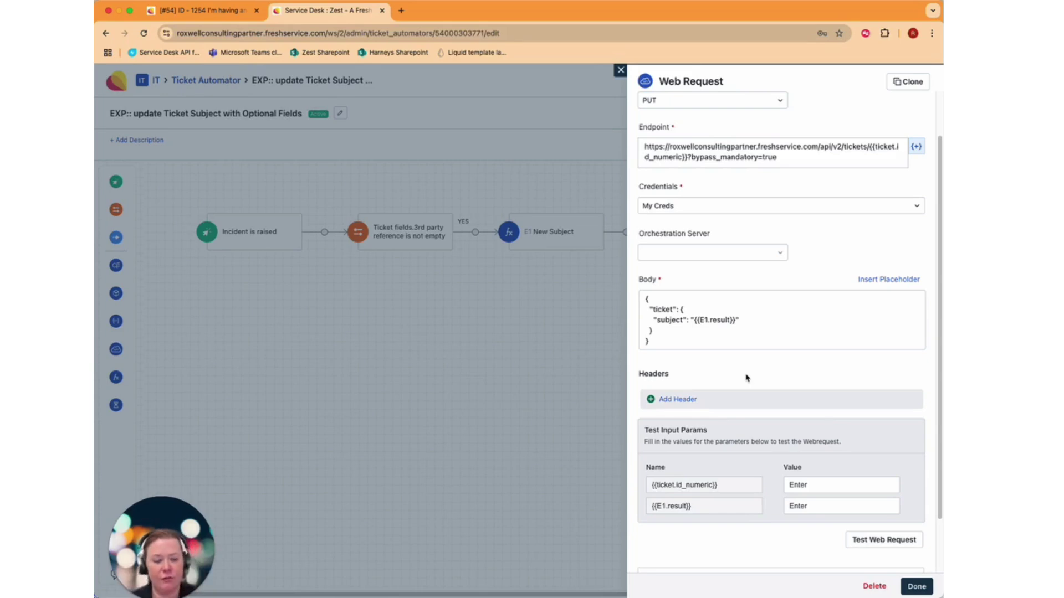
click(916, 587)
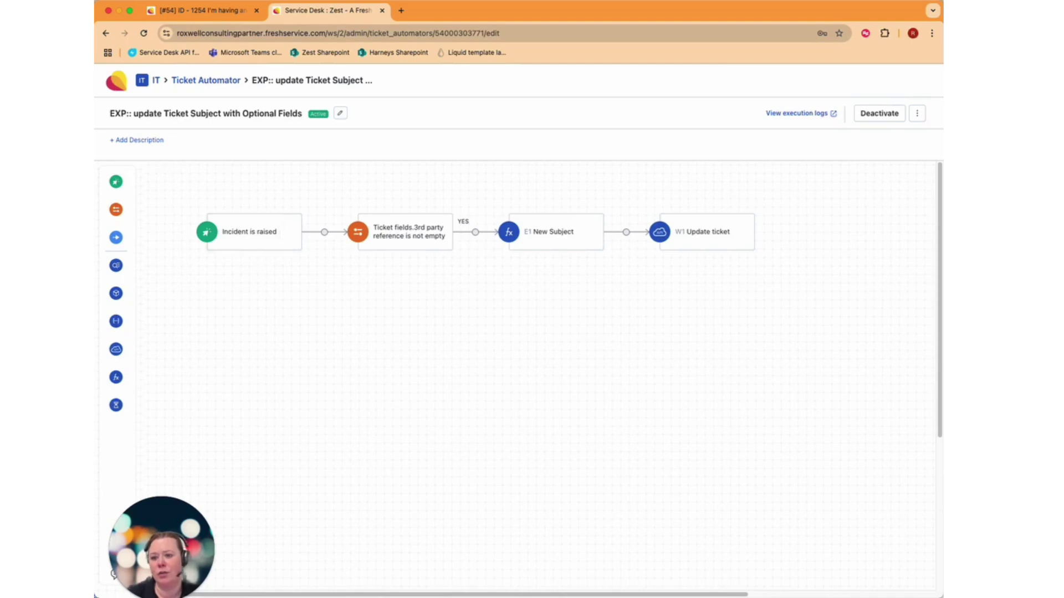
Open the workflow as a draft and add a condition: W1 - Update Ticket Status code ≥ 400.
drag(136, 209, 782, 228)
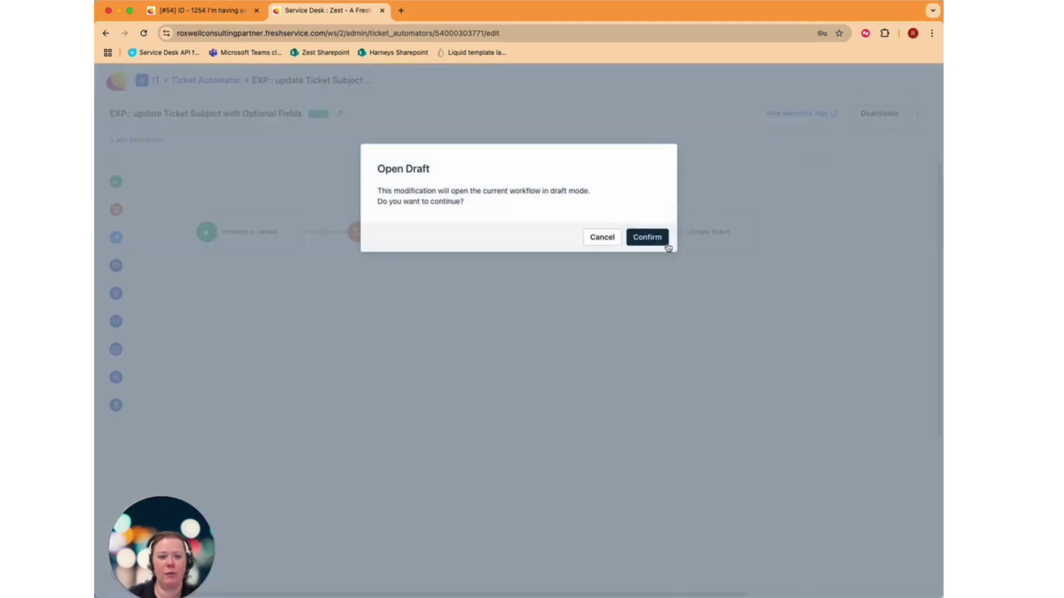
click(652, 241)
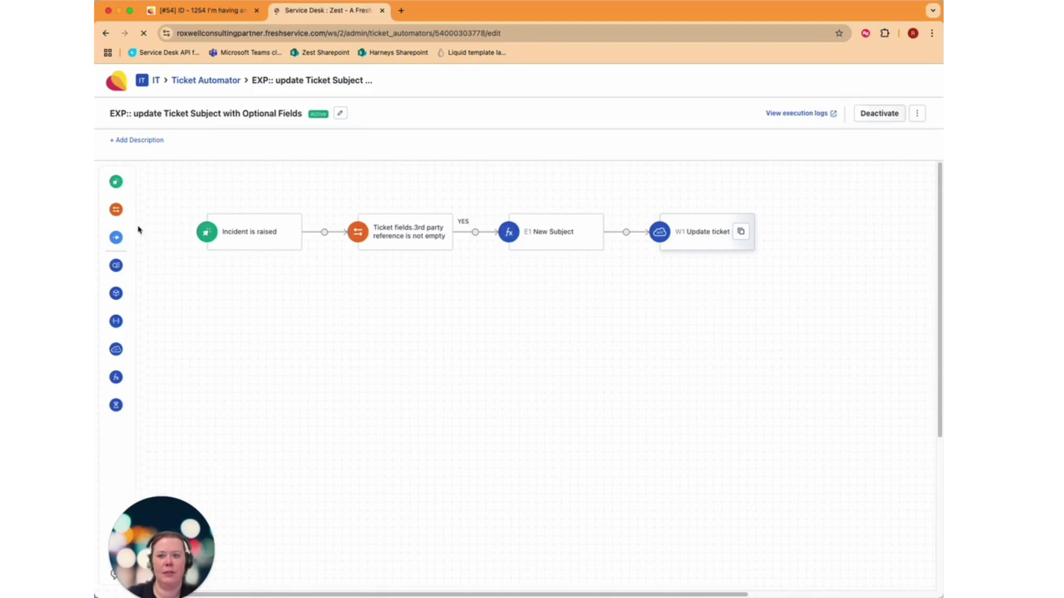
drag(138, 210, 806, 225)
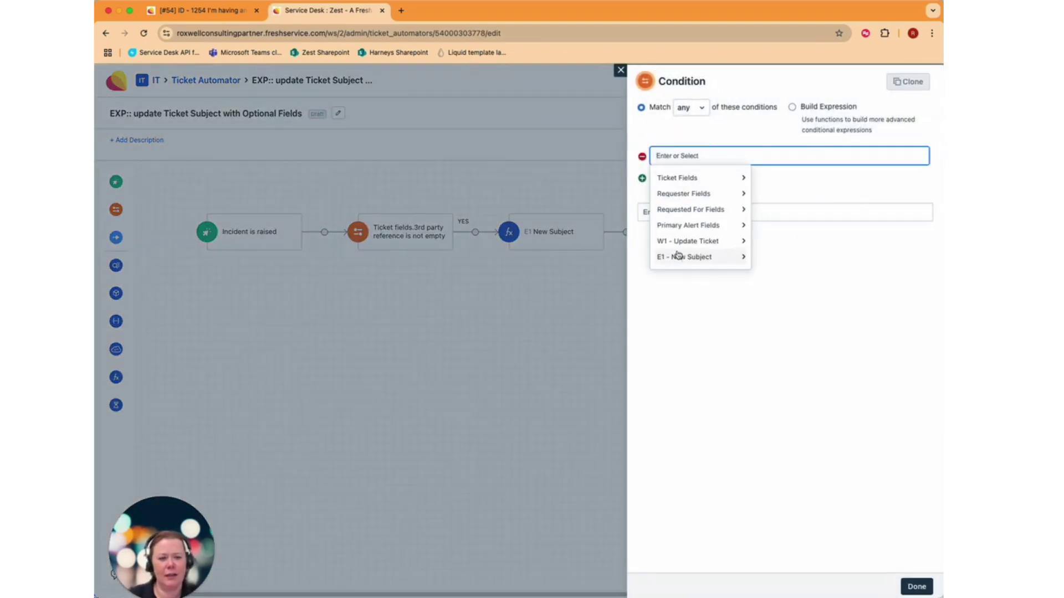
click(682, 243)
click(692, 209)
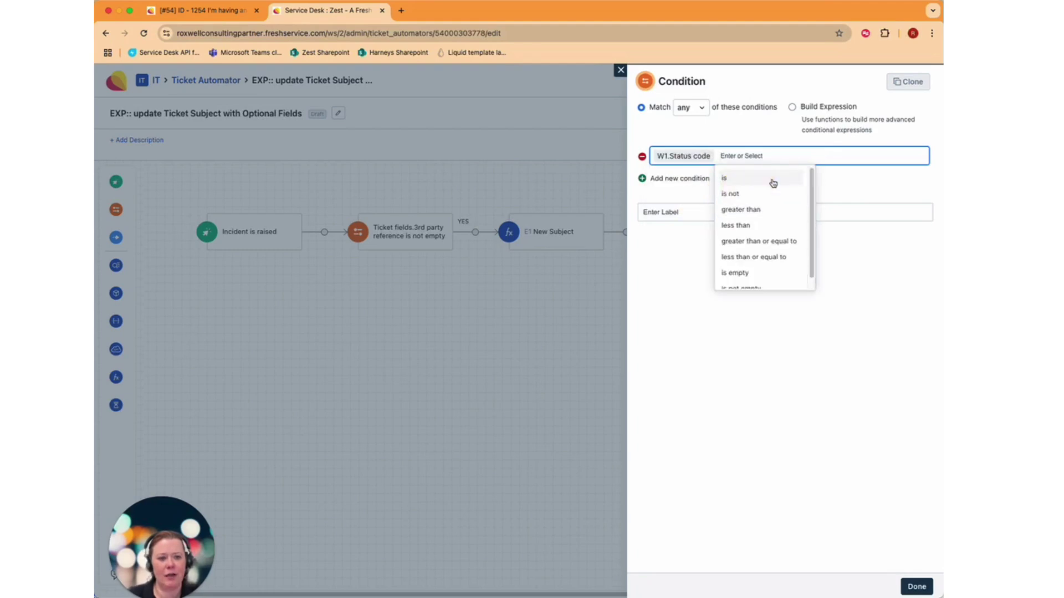
click(773, 208)
click(795, 162)
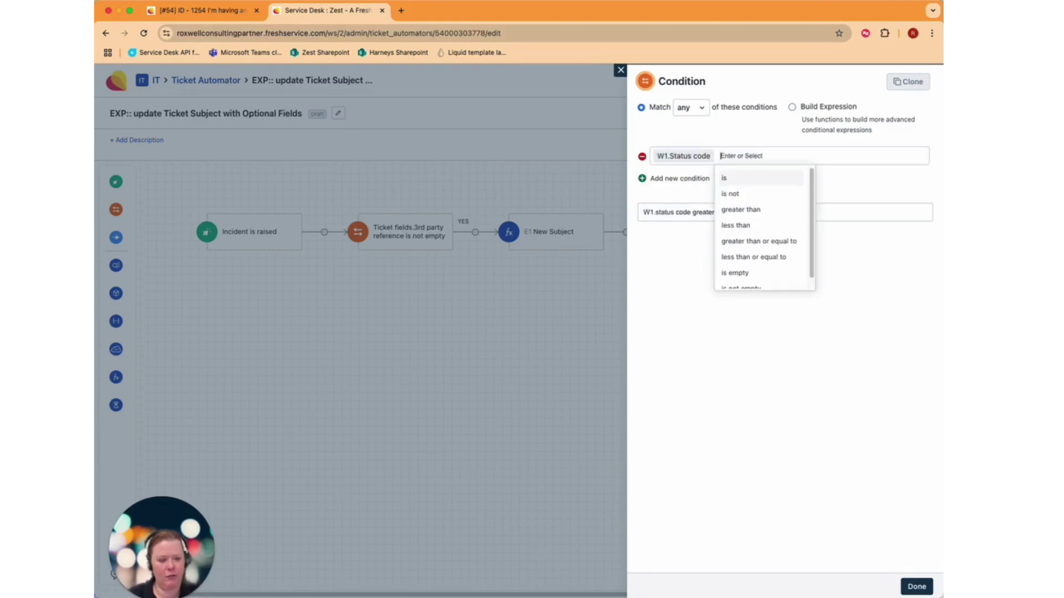
click(791, 247)
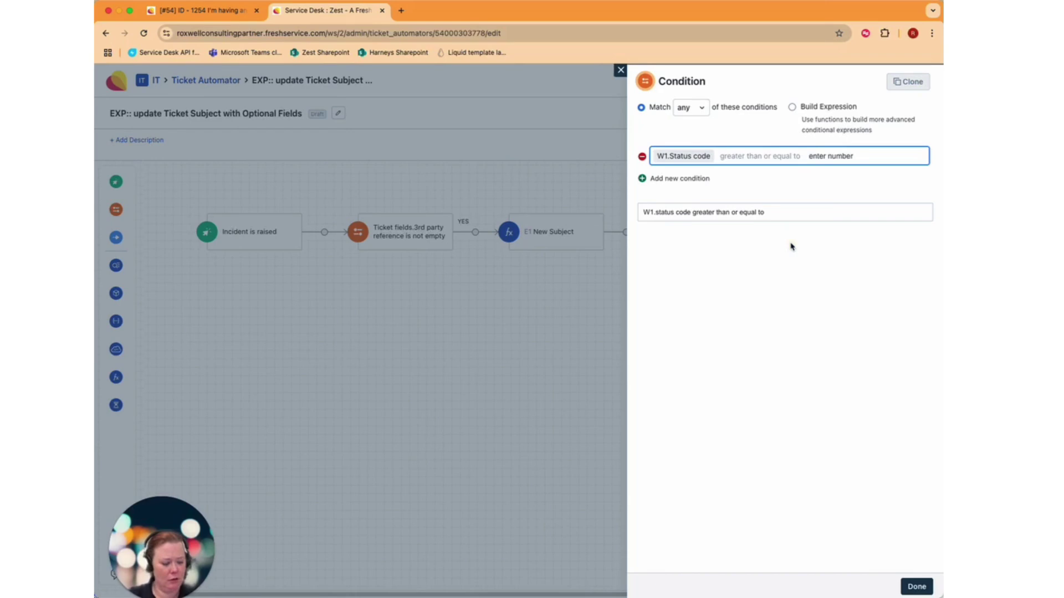
text(400)
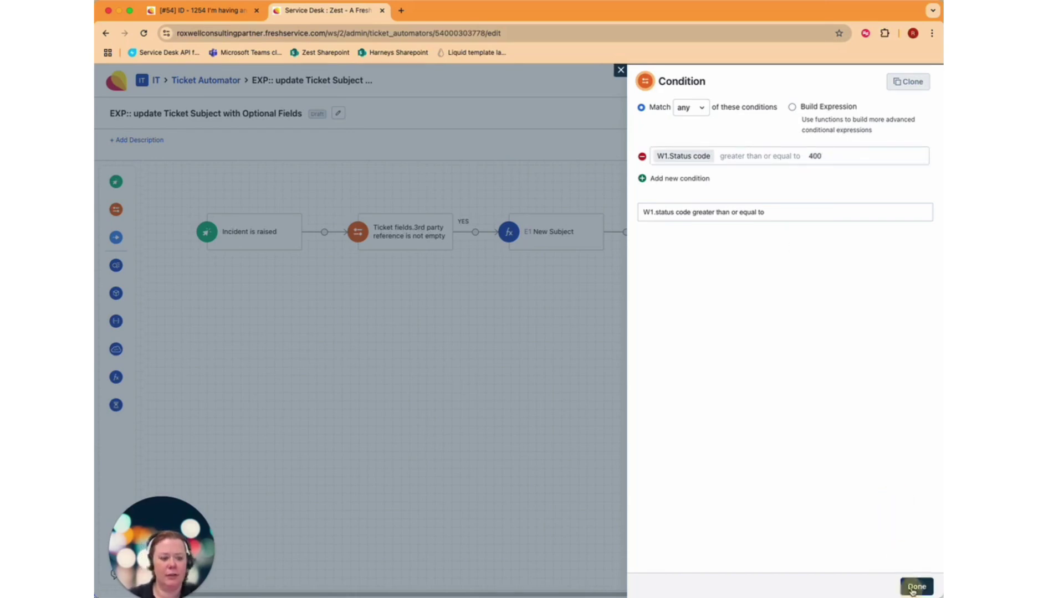
click(916, 586)
Add a Send Email to action on the YES branch with subject 'Worfklow Error:'.
drag(113, 240, 604, 242)
click(736, 133)
text(Send)
key(Return)
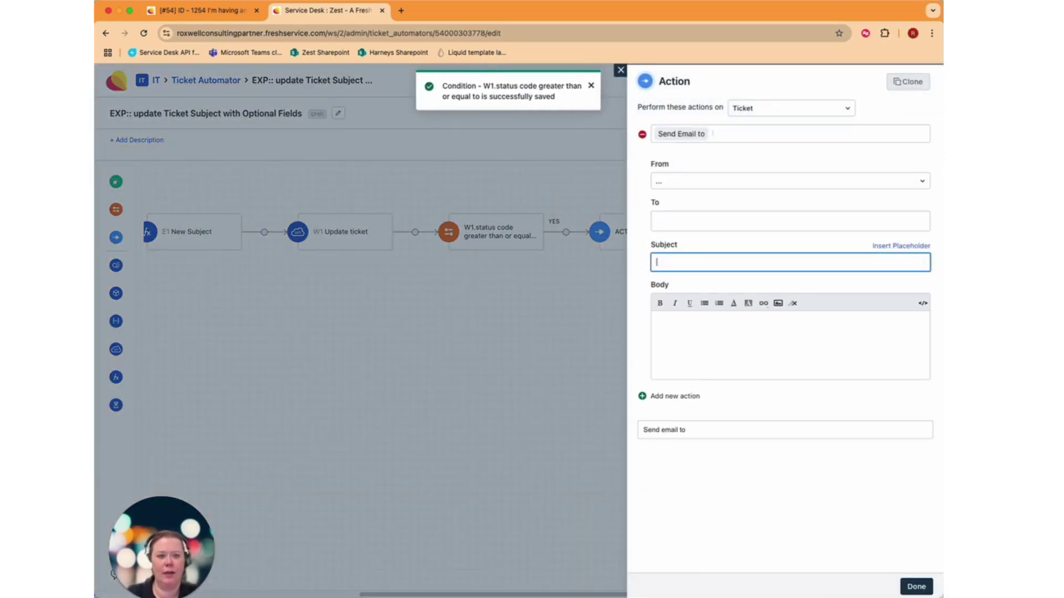
text(Worfklow )
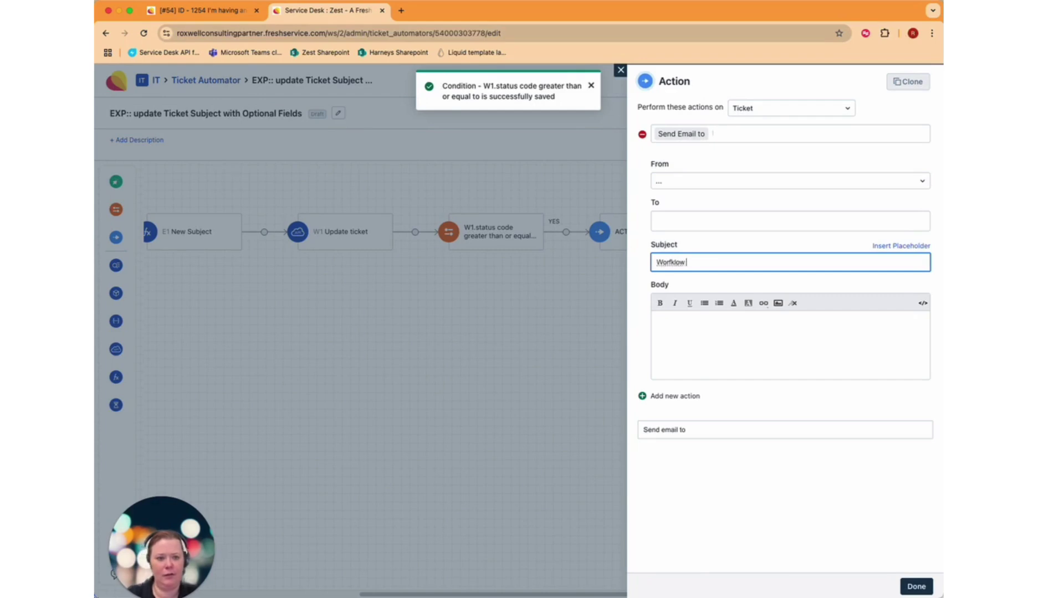
text(Error:)
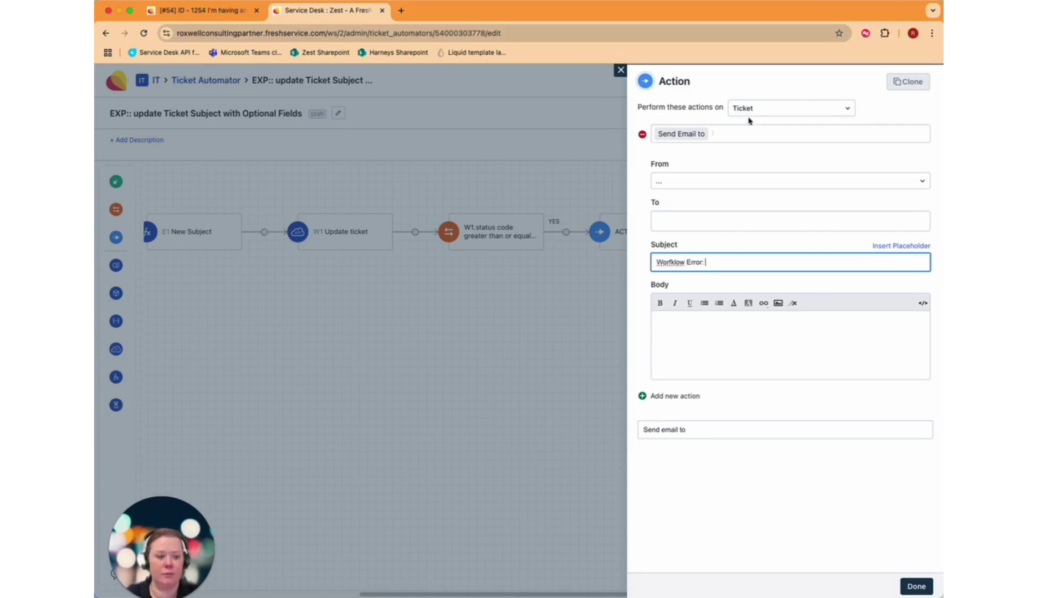
click(917, 586)
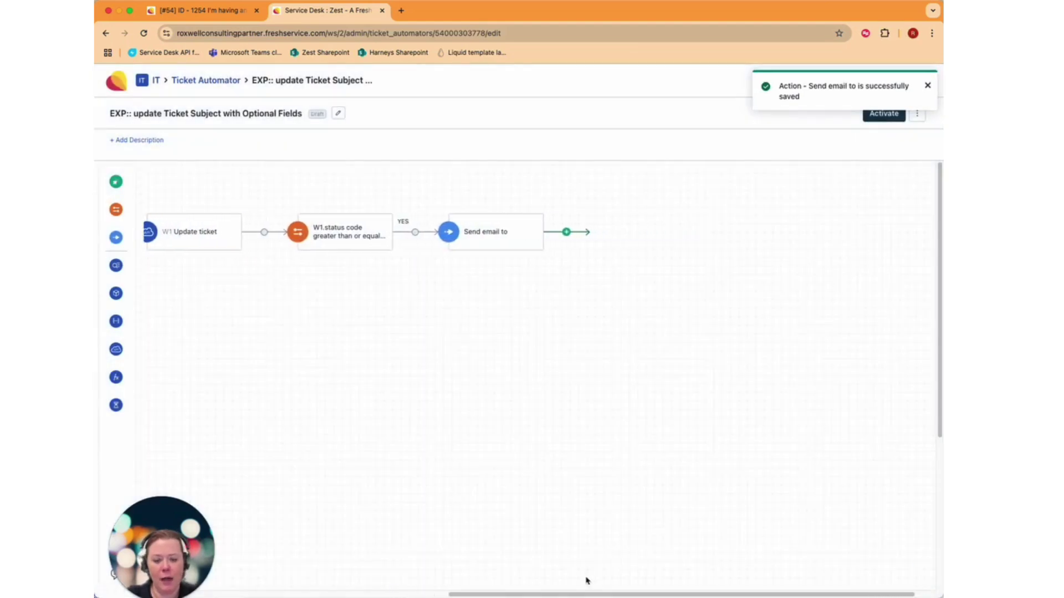
Scroll across the flow, then activate the automator and confirm the activation.
drag(586, 592, 387, 587)
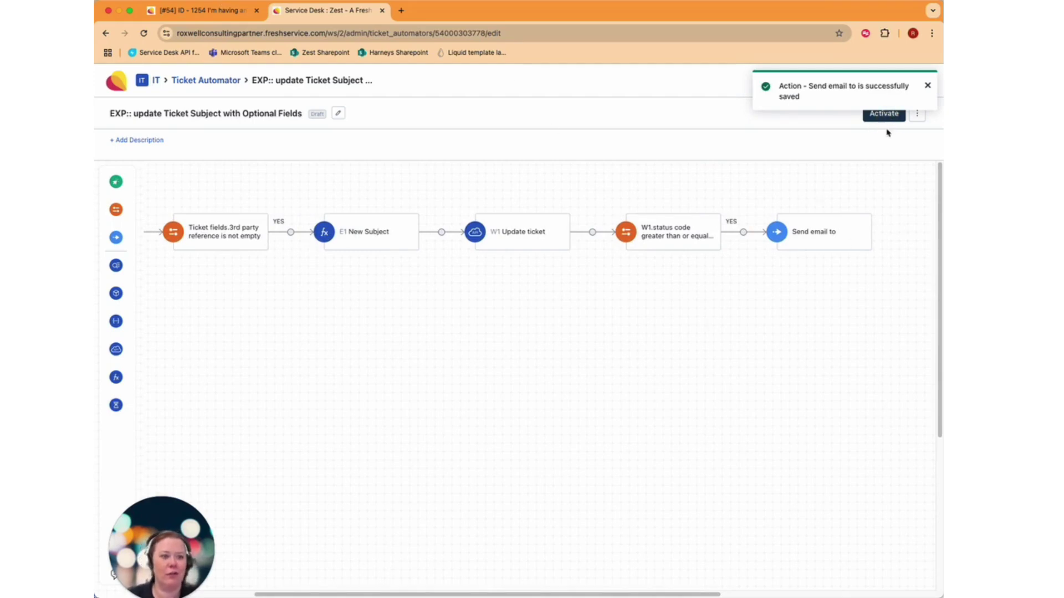
click(888, 117)
click(661, 238)
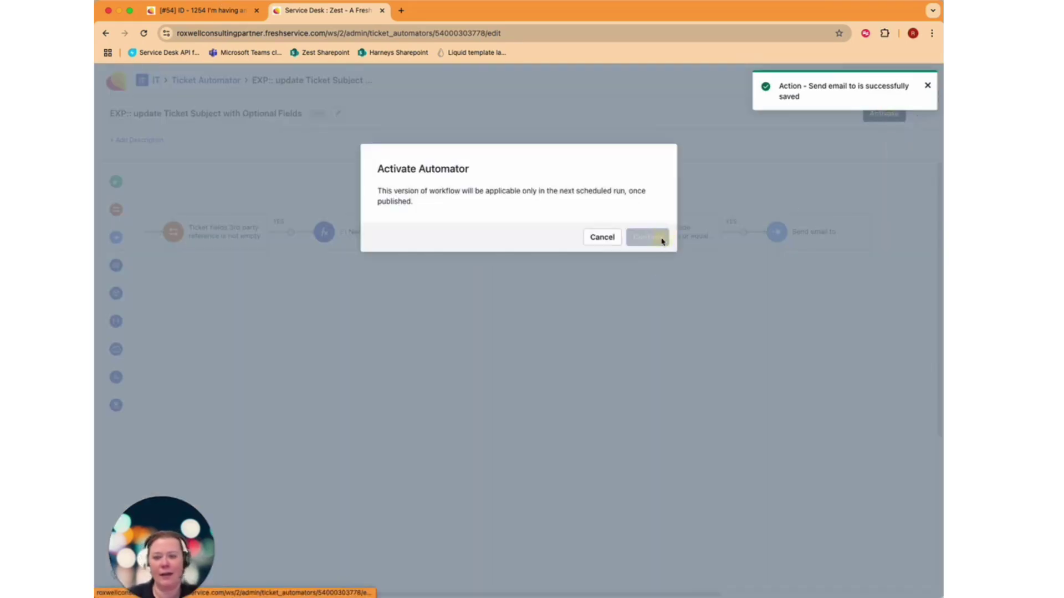